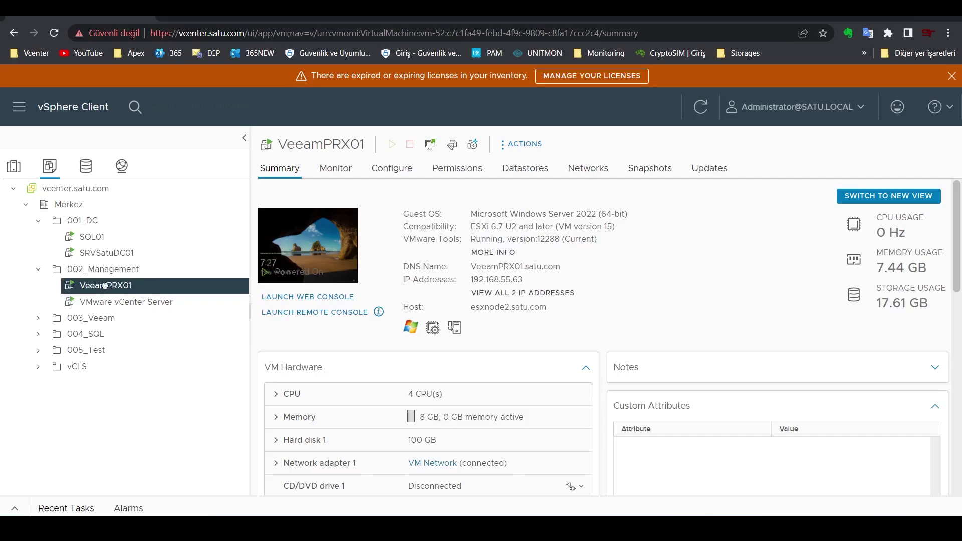
- Move the VeeamPRX01 virtual machine into the 003_Veeam folder, leaving only that folder expanded in the inventory tree
{"action": "left_click_drag", "start_coordinate": [104, 285], "coordinate": [80, 318]}
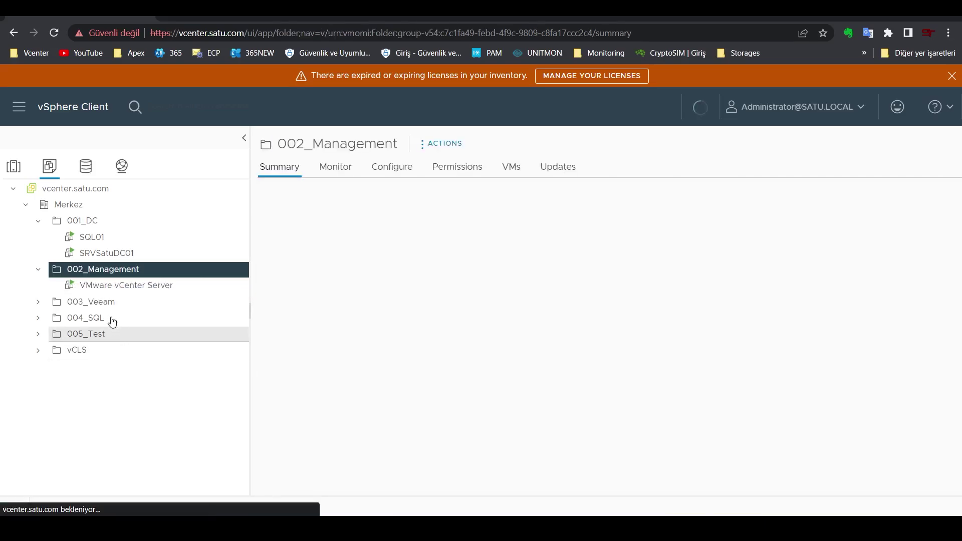
{"action": "left_click", "coordinate": [38, 270]}
{"action": "left_click", "coordinate": [38, 220]}
{"action": "left_click", "coordinate": [38, 253]}
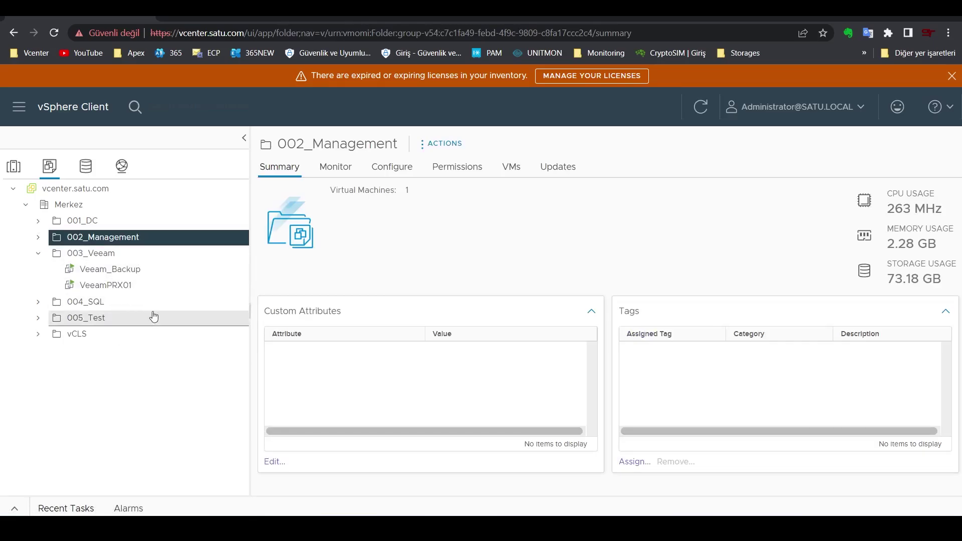
- Examine the VeeamPRX01 virtual machine's guest OS and hardware details
{"action": "left_click", "coordinate": [115, 287]}
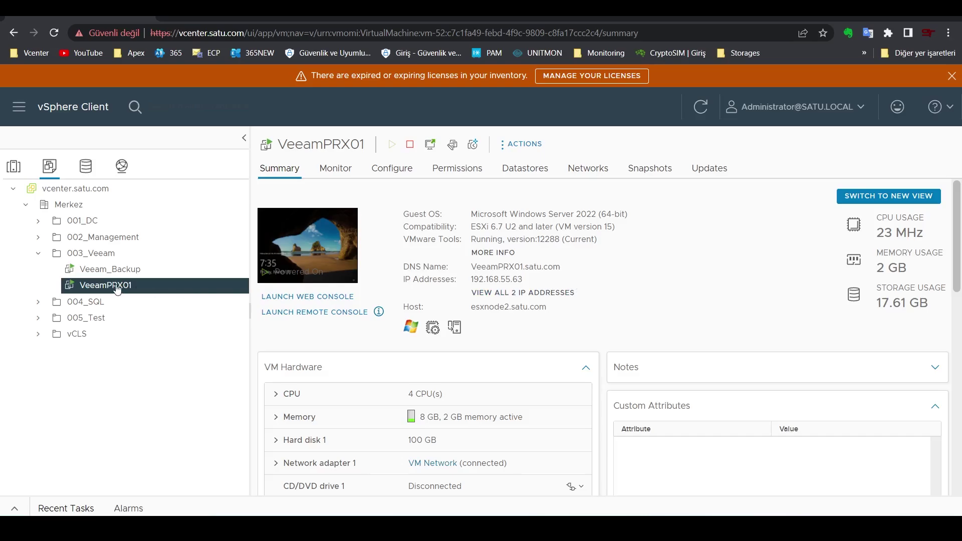
{"action": "left_click_drag", "start_coordinate": [577, 215], "coordinate": [597, 215]}
{"action": "scroll", "coordinate": [419, 331], "scroll_direction": "down", "scroll_amount": 1}
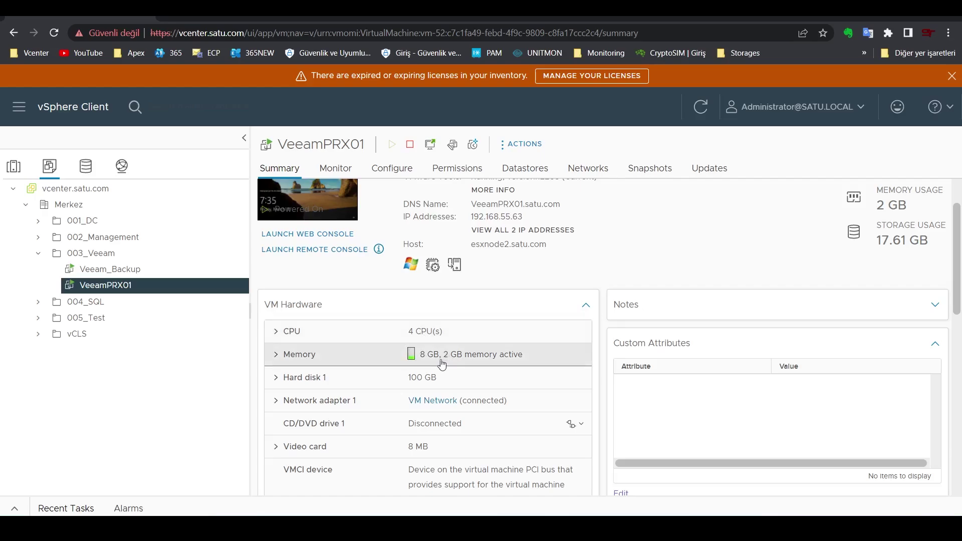
- Switch to Veeam Backup & Replication and start adding a VMware backup proxy
{"action": "mouse_move", "coordinate": [351, 529]}
{"action": "left_click", "coordinate": [351, 478]}
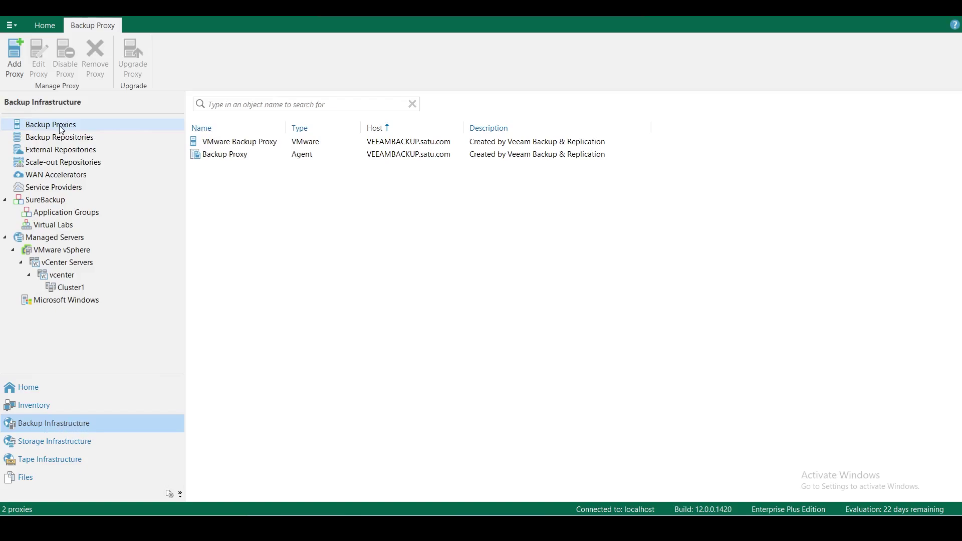
{"action": "right_click", "coordinate": [320, 200]}
{"action": "left_click", "coordinate": [360, 206]}
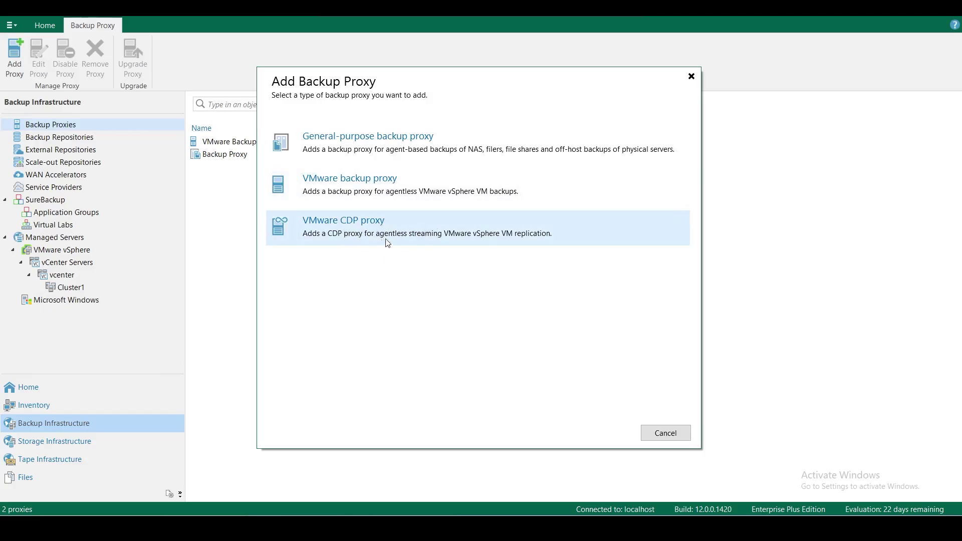
{"action": "left_click", "coordinate": [368, 184]}
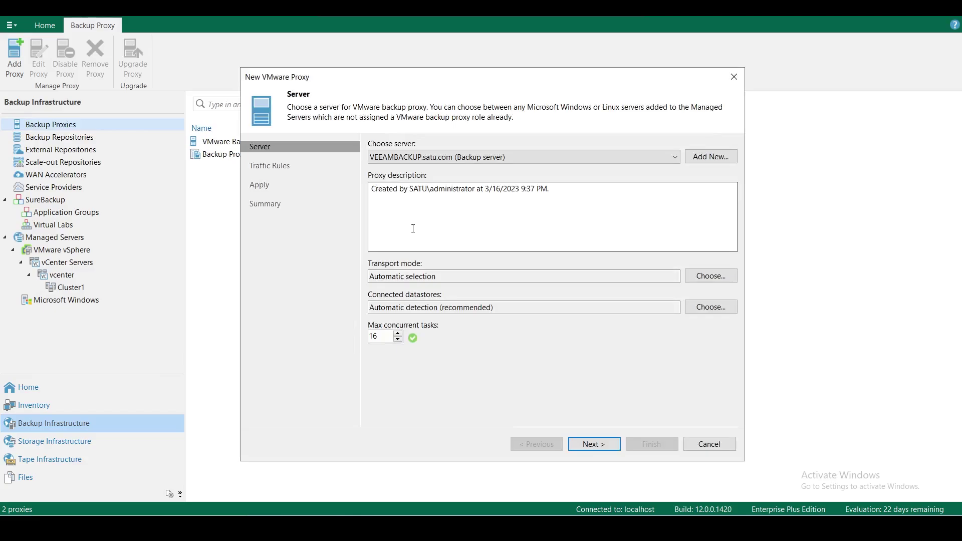
- Check which servers are offered for the VMware proxy and which server types can be added
{"action": "left_click", "coordinate": [570, 159]}
{"action": "left_click", "coordinate": [570, 160]}
{"action": "left_click", "coordinate": [441, 161]}
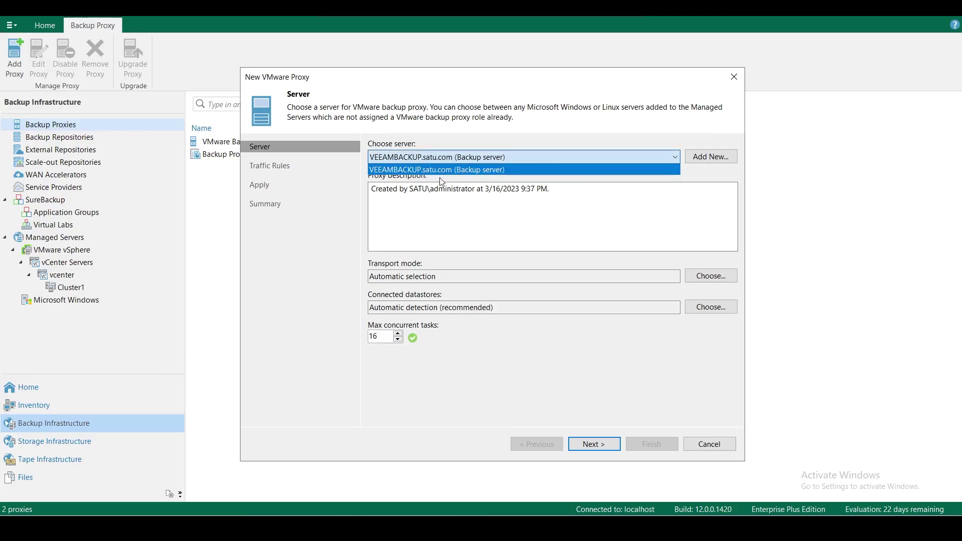
{"action": "left_click", "coordinate": [459, 161]}
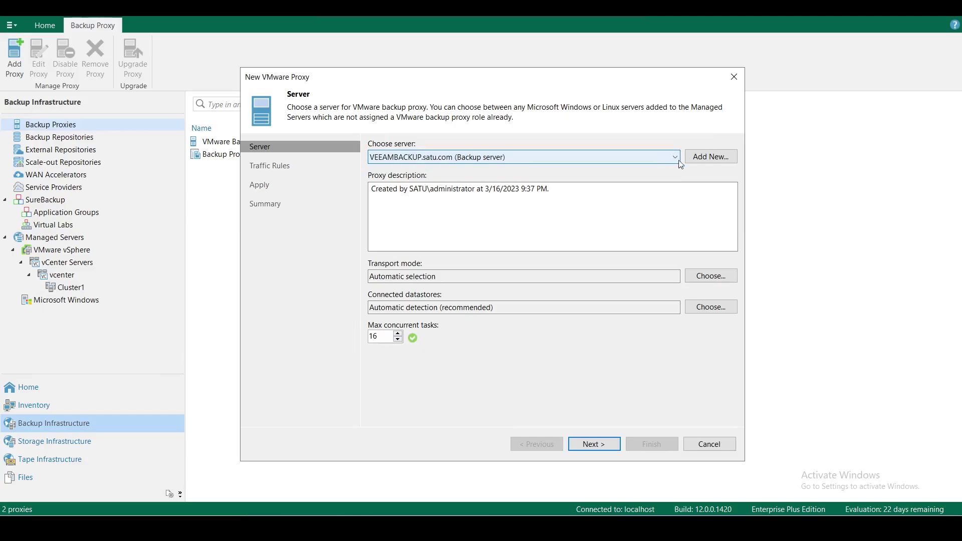
{"action": "left_click", "coordinate": [720, 159]}
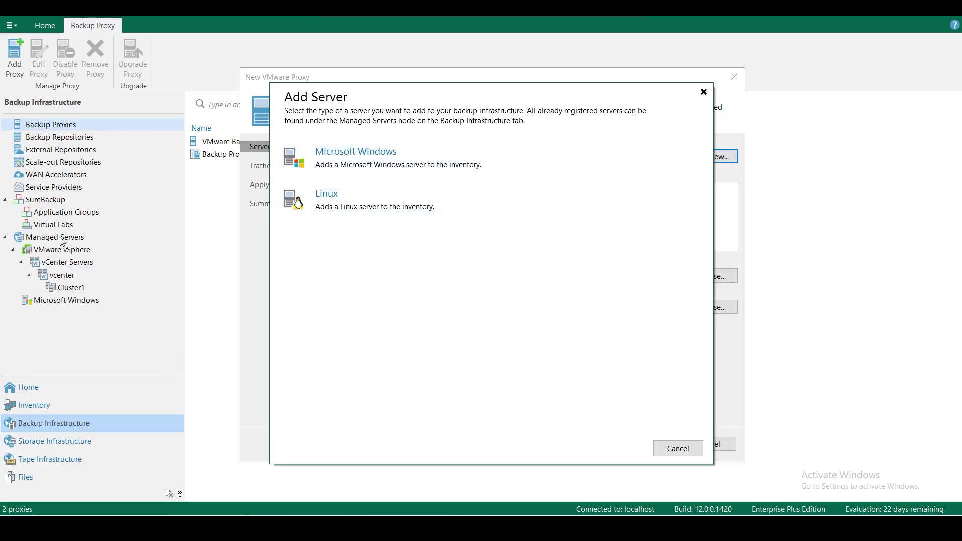
{"action": "left_click", "coordinate": [694, 449]}
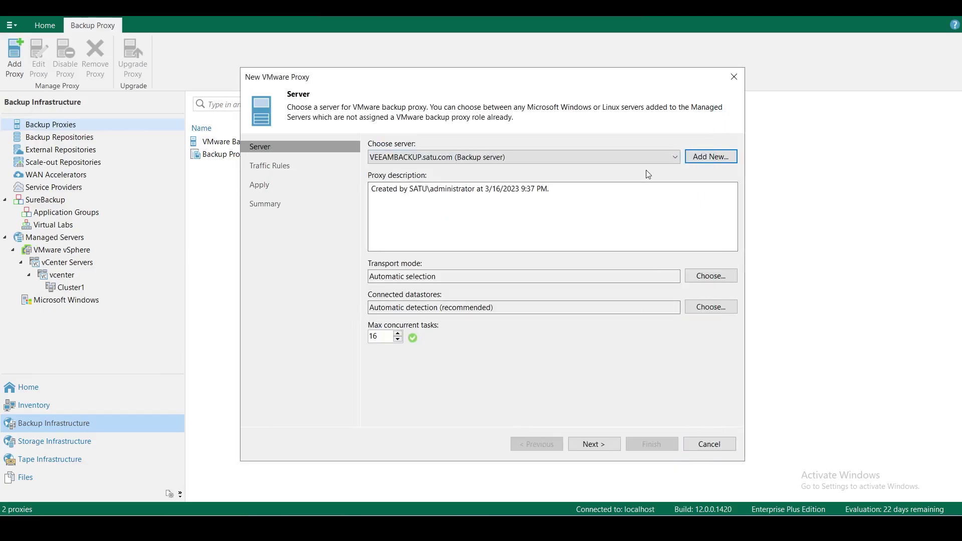
{"action": "left_click", "coordinate": [669, 159]}
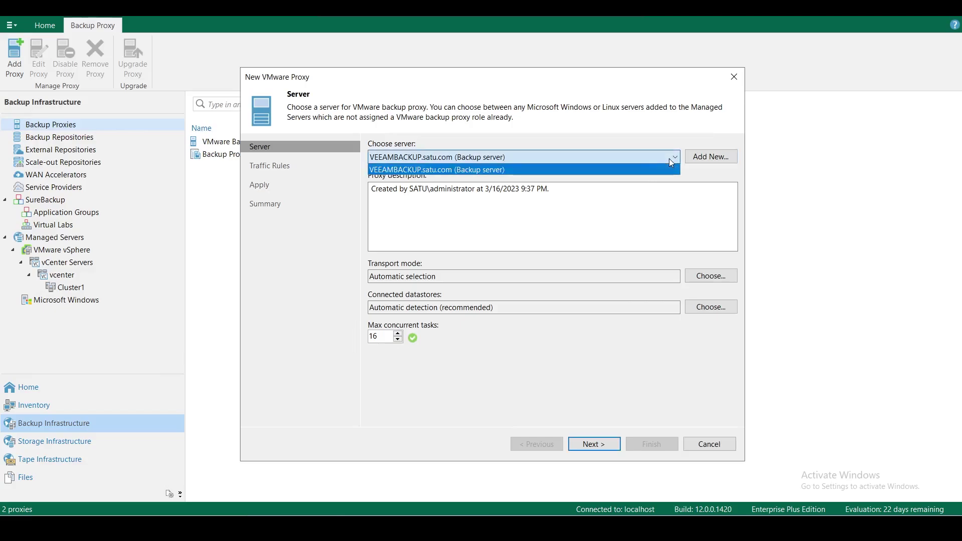
{"action": "left_click", "coordinate": [659, 160]}
{"action": "left_click", "coordinate": [599, 159]}
{"action": "left_click", "coordinate": [706, 159]}
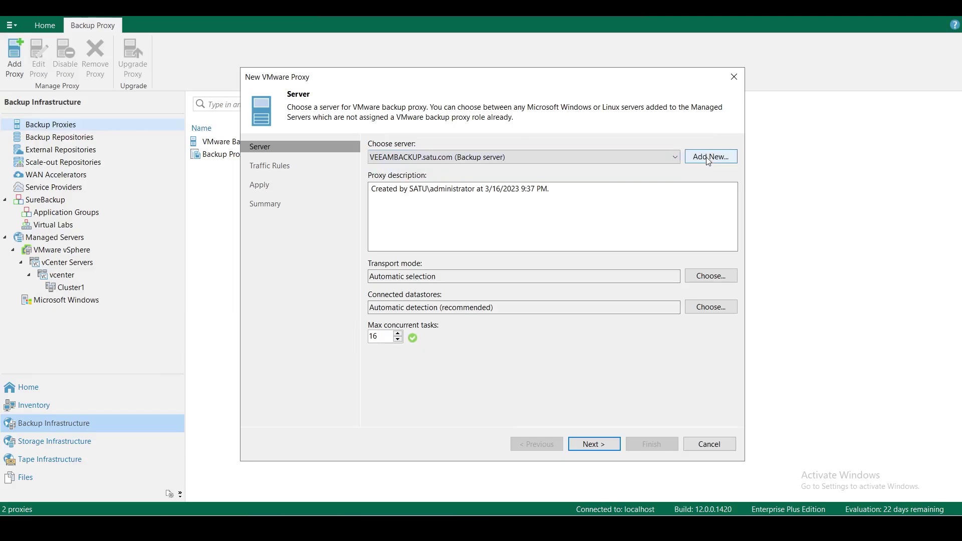
- Start adding a Microsoft Windows server for the proxy with the DNS name veeamprx01
{"action": "left_click", "coordinate": [708, 158]}
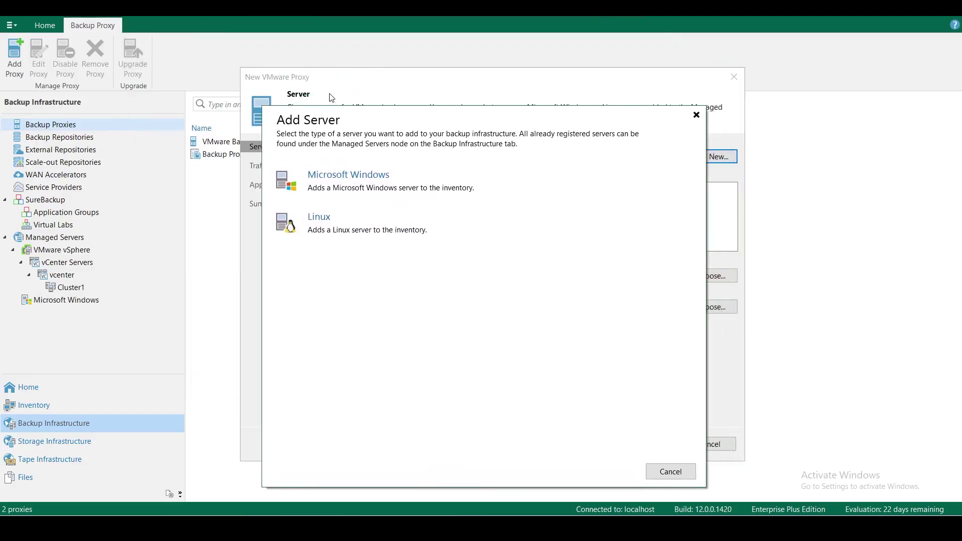
{"action": "left_click", "coordinate": [365, 188]}
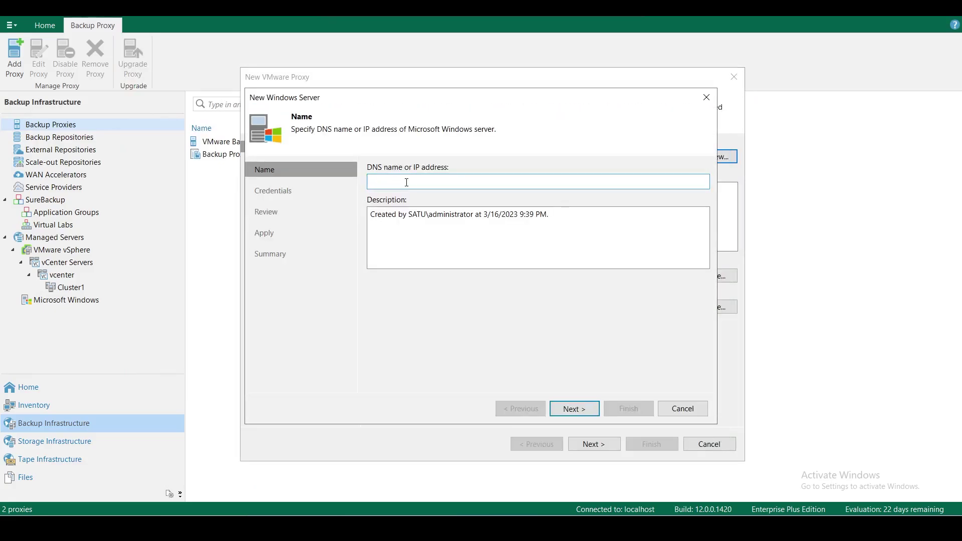
{"action": "type", "text": "veeamprx01"}
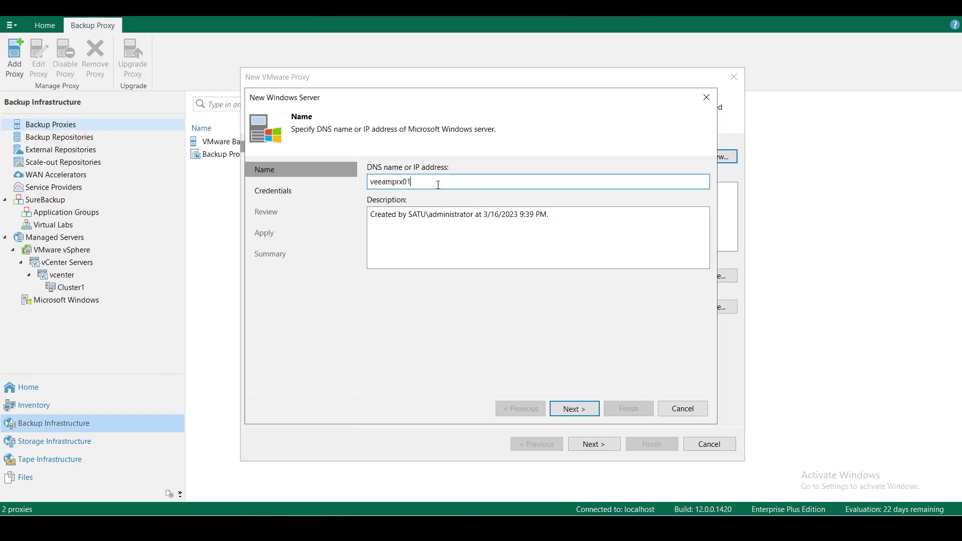
{"action": "left_click_drag", "start_coordinate": [436, 183], "coordinate": [369, 189]}
- Ping veeamprx01 from a command prompt to check its name resolution, and close the prompt
{"action": "key", "text": "super+x"}
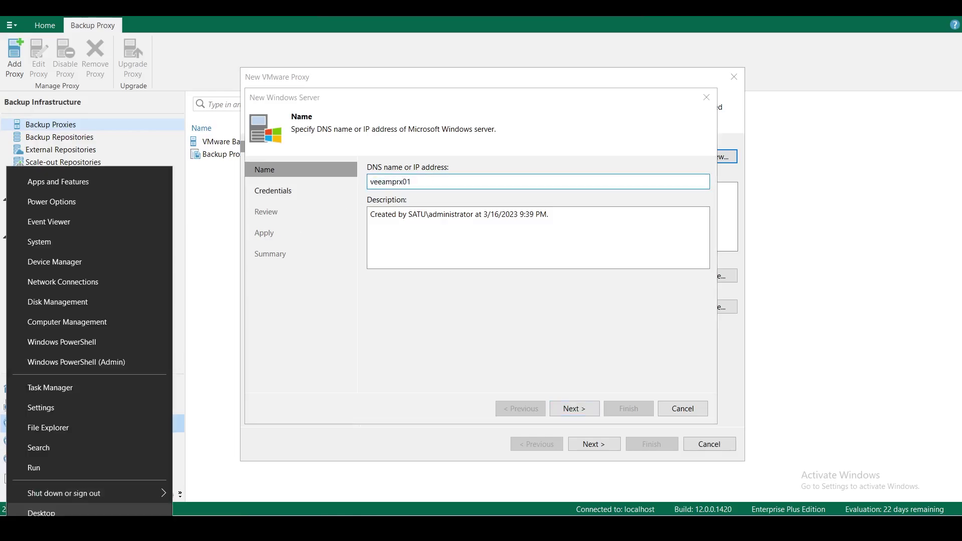
{"action": "left_click", "coordinate": [39, 468]}
{"action": "key", "text": "Return"}
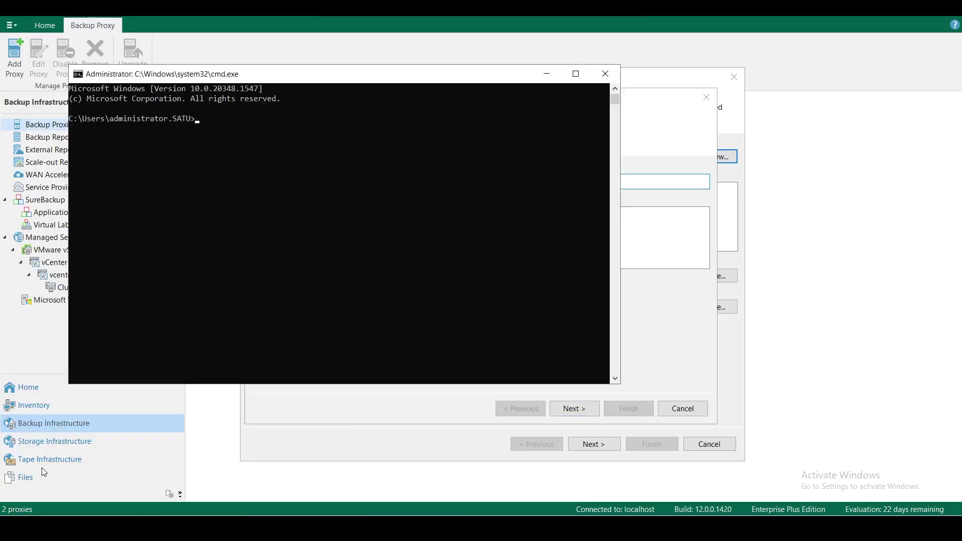
{"action": "type", "text": "ping veeamprx01"}
{"action": "key", "text": "Return"}
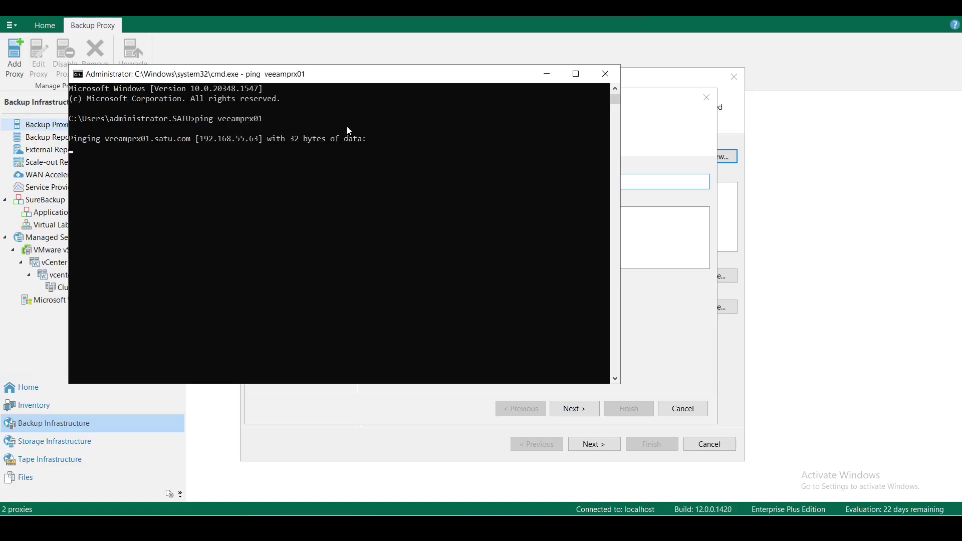
{"action": "key", "text": "ctrl+c"}
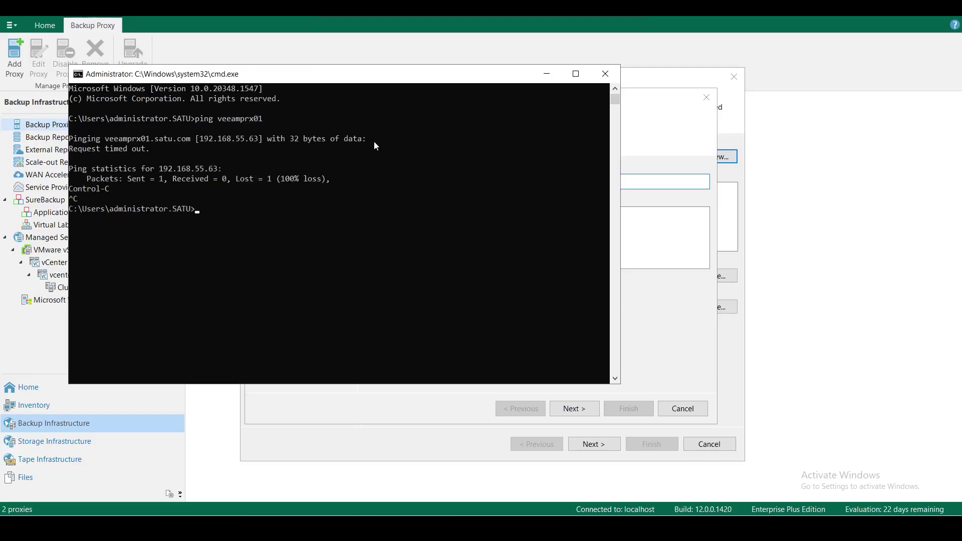
{"action": "left_click", "coordinate": [605, 73]}
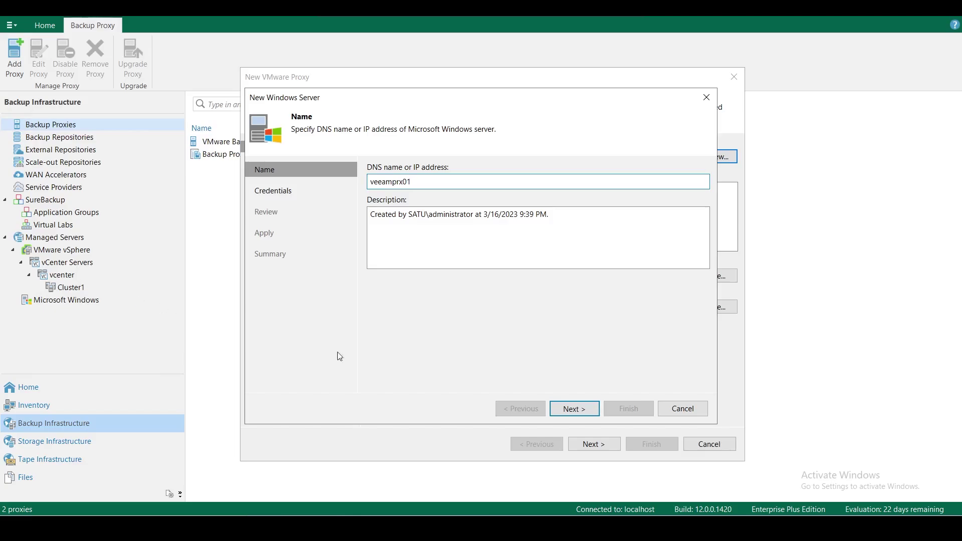
- Add satu\administrator credentials with the account password for the new Windows server and submit them for validation
{"action": "left_click", "coordinate": [583, 414]}
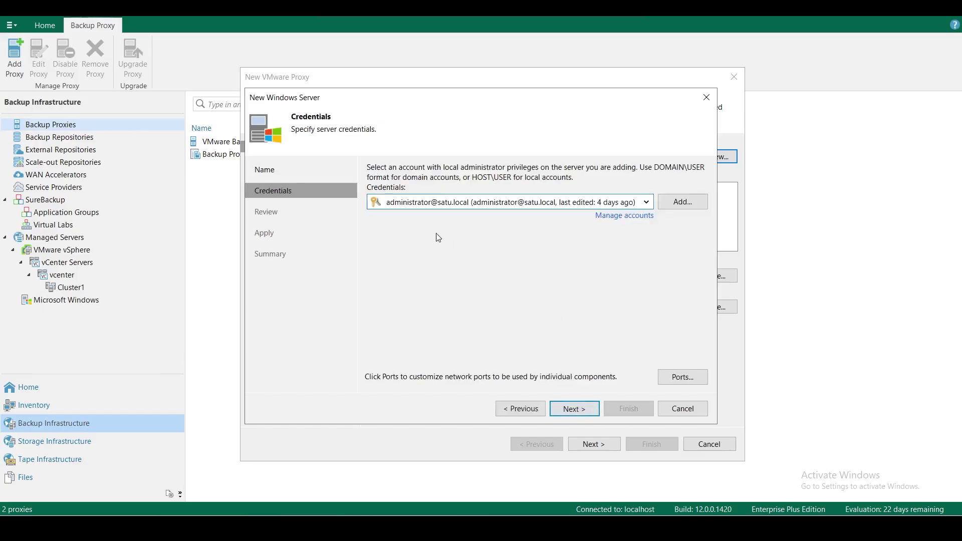
{"action": "left_click", "coordinate": [671, 205]}
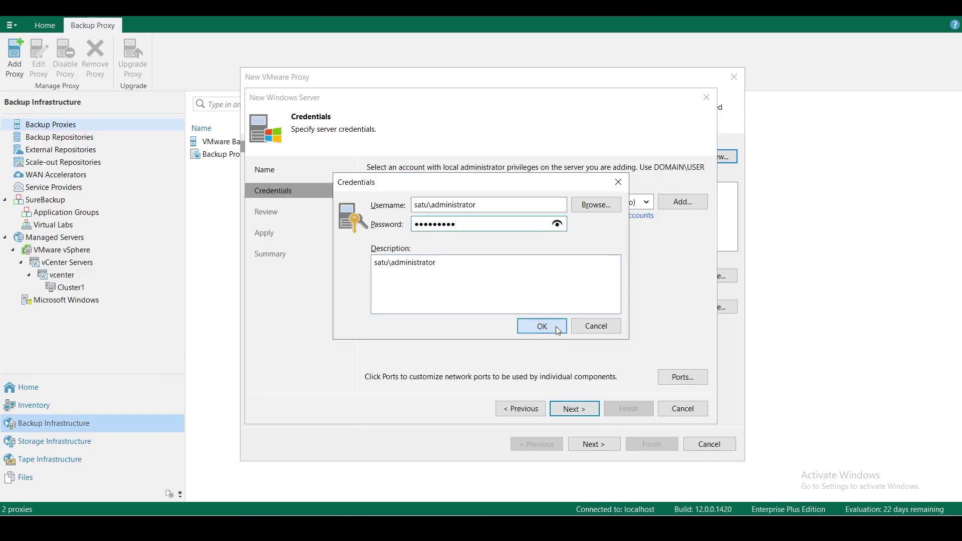
{"action": "left_click", "coordinate": [555, 327]}
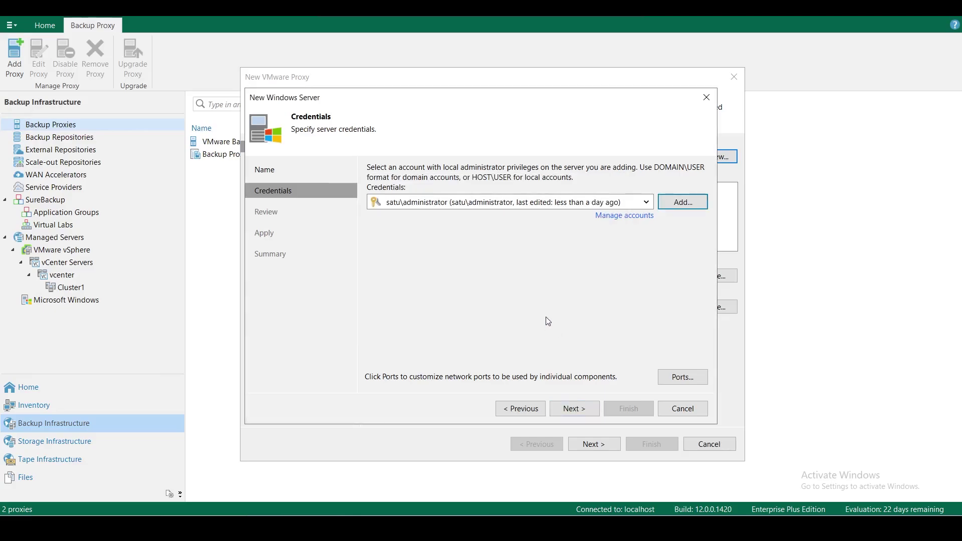
{"action": "left_click", "coordinate": [591, 407]}
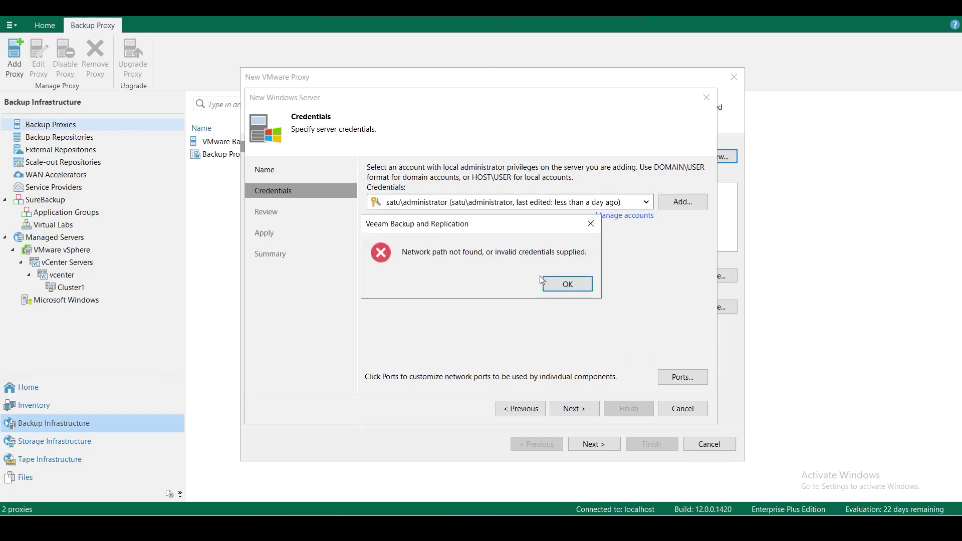
{"action": "left_click", "coordinate": [559, 290]}
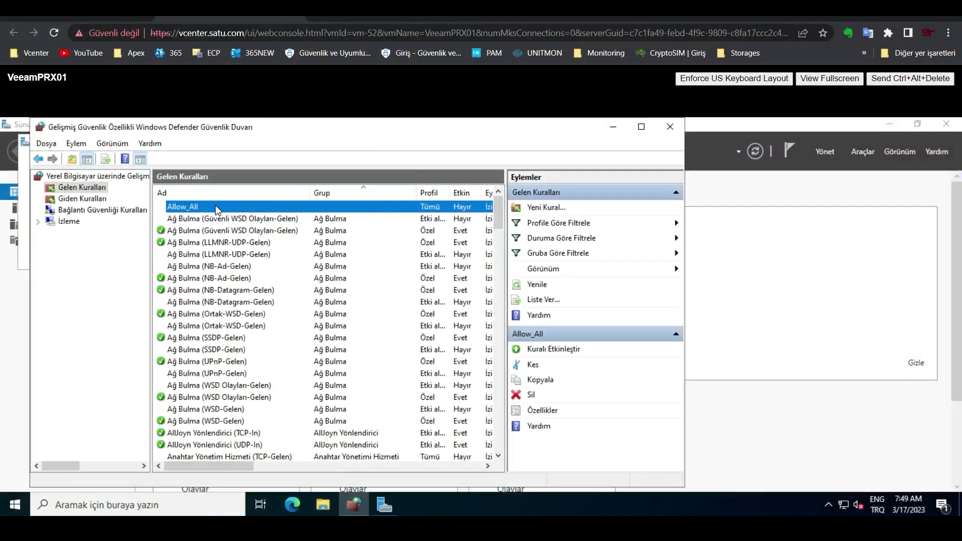
- Enable the Allow_All inbound firewall rule in the VeeamPRX01 web console and resubmit the server credentials in Veeam
{"action": "right_click", "coordinate": [217, 207]}
{"action": "left_click", "coordinate": [253, 215]}
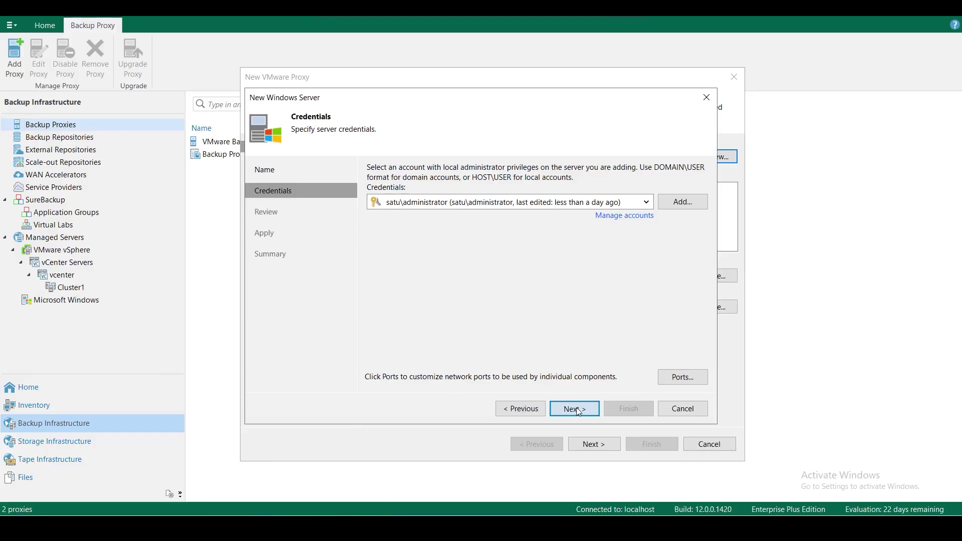
{"action": "left_click", "coordinate": [579, 412]}
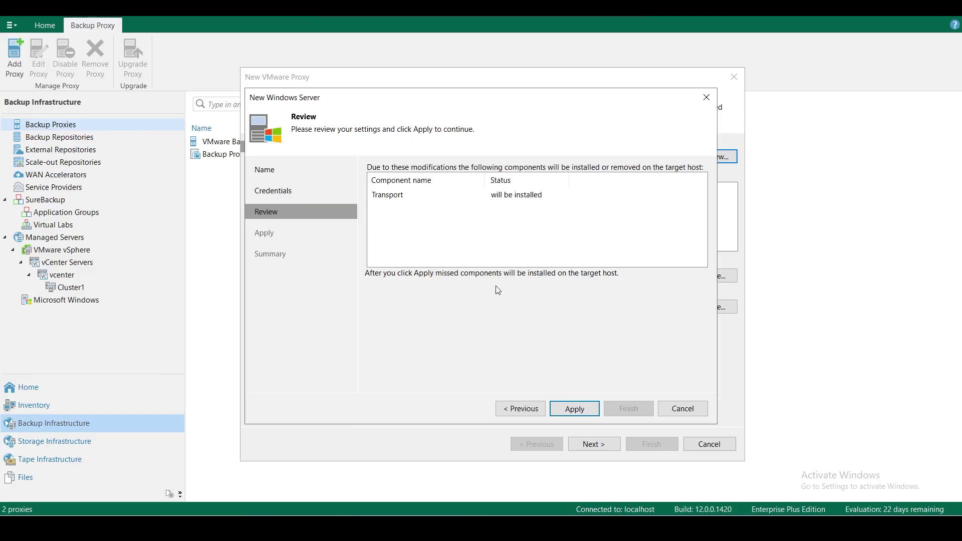
- Install the Transport component on veeamprx01 and finish adding the Windows server
{"action": "left_click", "coordinate": [401, 200]}
{"action": "left_click", "coordinate": [572, 408]}
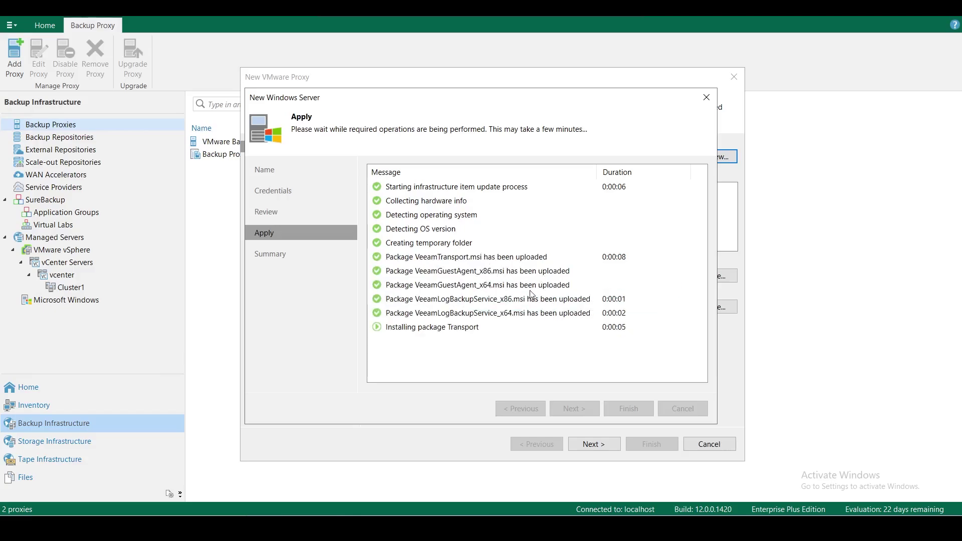
{"action": "left_click", "coordinate": [438, 331]}
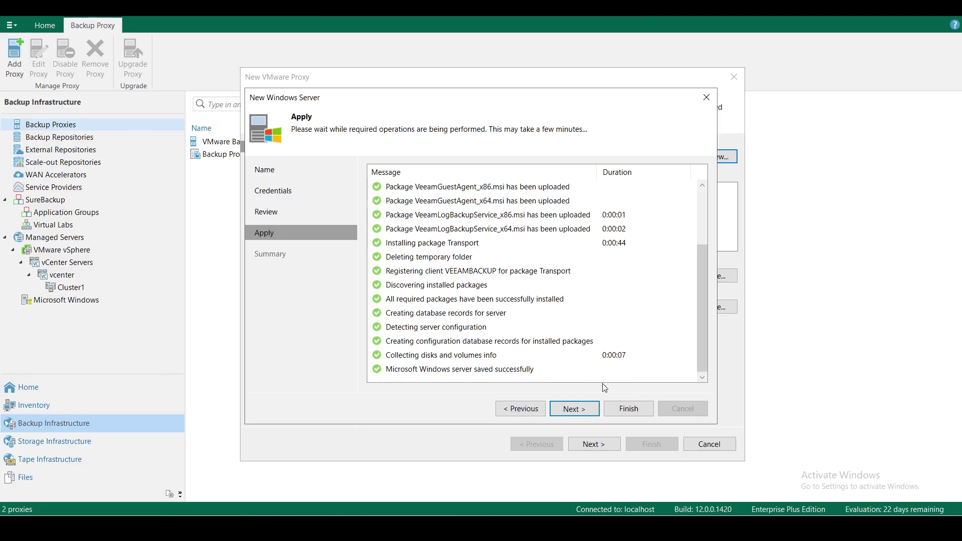
{"action": "left_click", "coordinate": [586, 412]}
{"action": "left_click", "coordinate": [629, 409]}
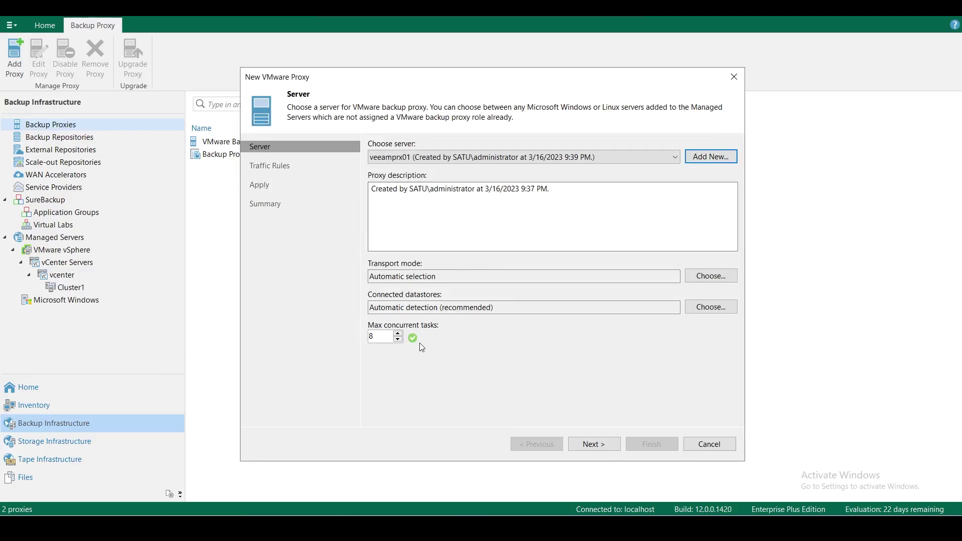
- Try 9 as the proxy's maximum concurrent tasks and set the value back to 8
{"action": "key", "text": "Tab"}
{"action": "key", "text": "Tab"}
{"action": "key", "text": "Tab"}
{"action": "key", "text": "Tab"}
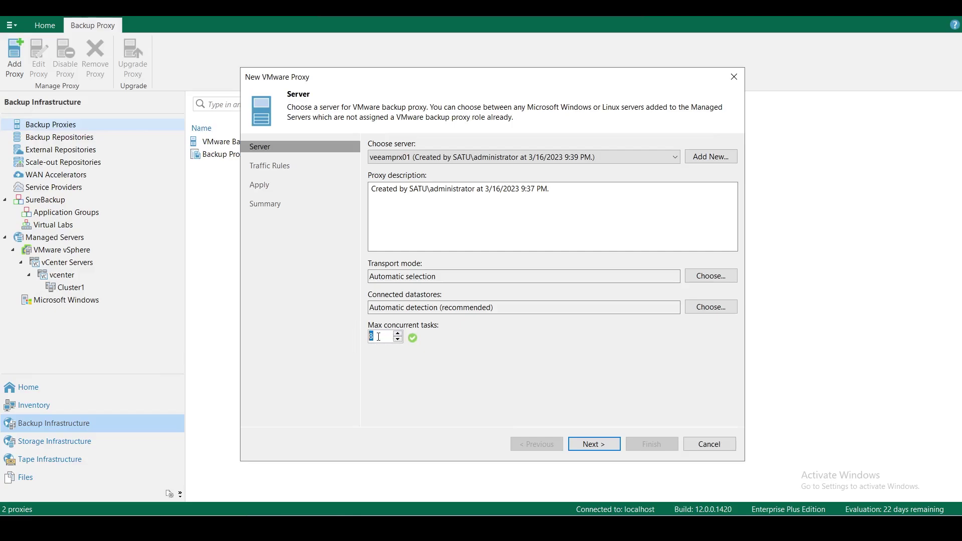
{"action": "left_click", "coordinate": [398, 334]}
{"action": "mouse_move", "coordinate": [413, 342]}
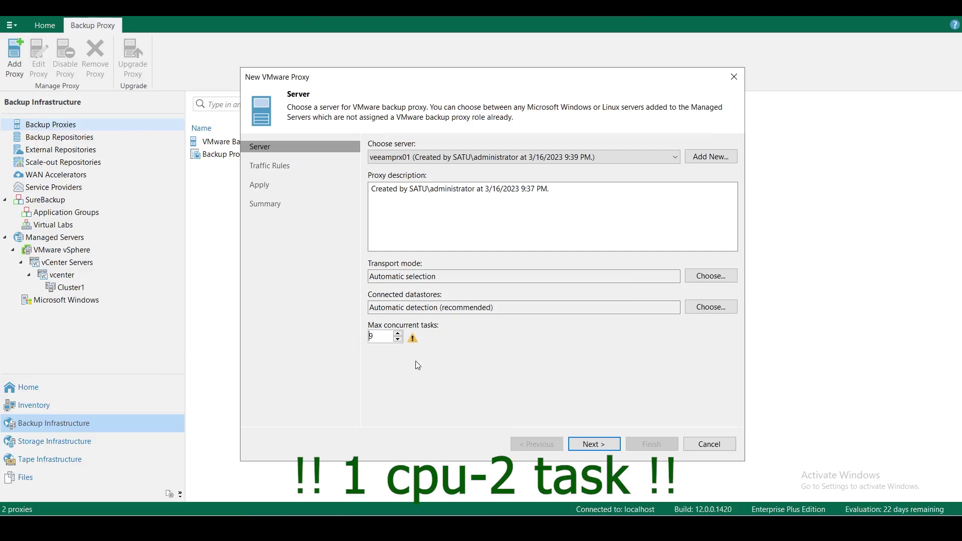
{"action": "left_click", "coordinate": [398, 340]}
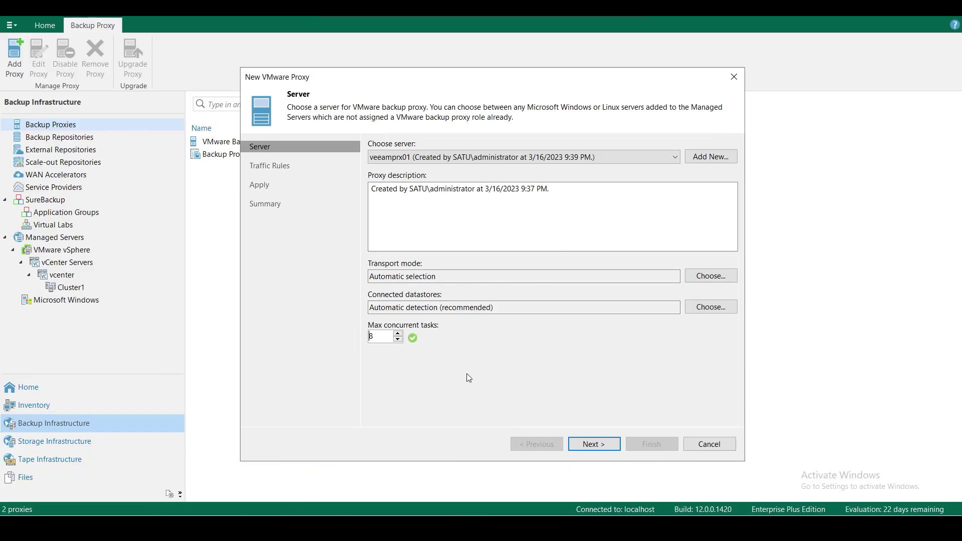
{"action": "key", "text": "ctrl+a"}
{"action": "mouse_move", "coordinate": [416, 340]}
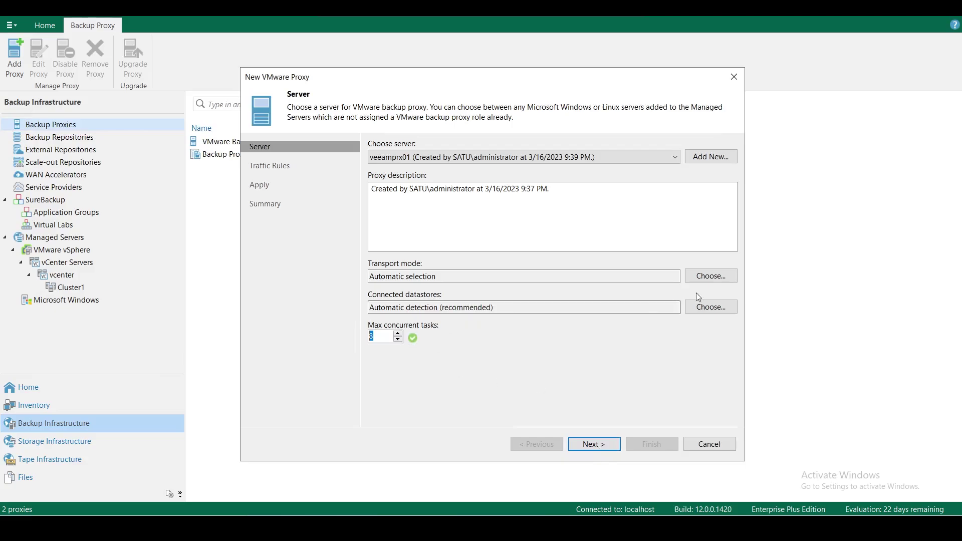
- Accept automatic selection as the proxy's transport mode, review the connected datastores options without changes, and continue to the traffic rules
{"action": "left_click", "coordinate": [710, 276]}
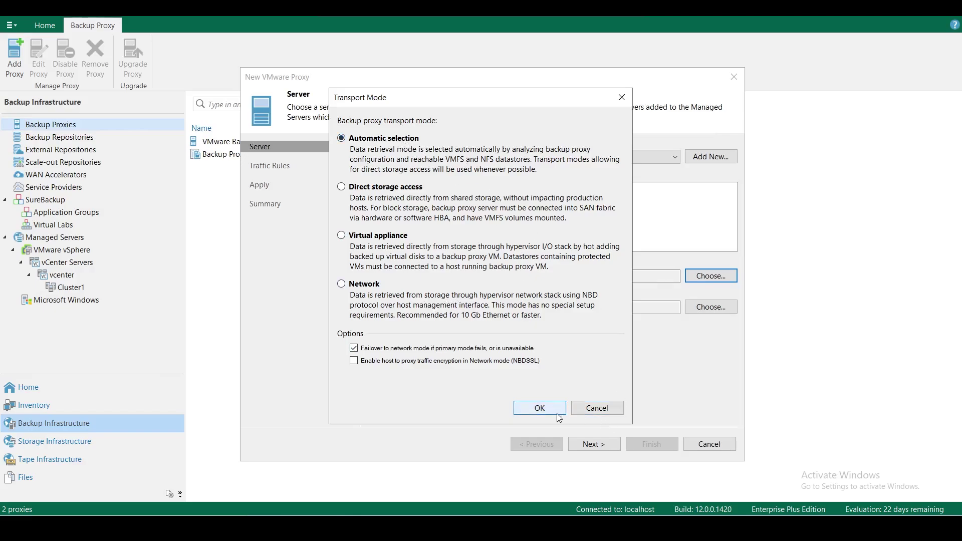
{"action": "left_click", "coordinate": [540, 408]}
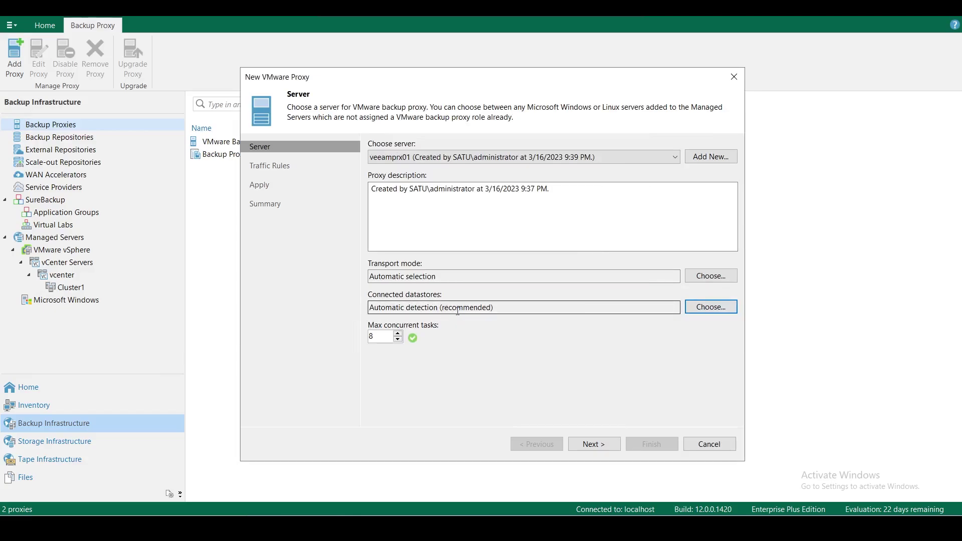
{"action": "left_click", "coordinate": [711, 313]}
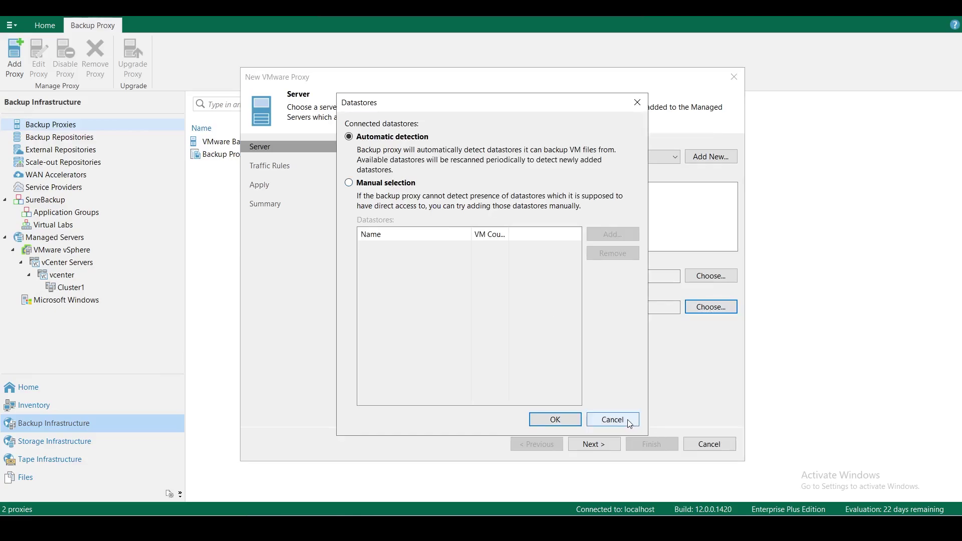
{"action": "left_click", "coordinate": [609, 420]}
{"action": "left_click", "coordinate": [594, 444]}
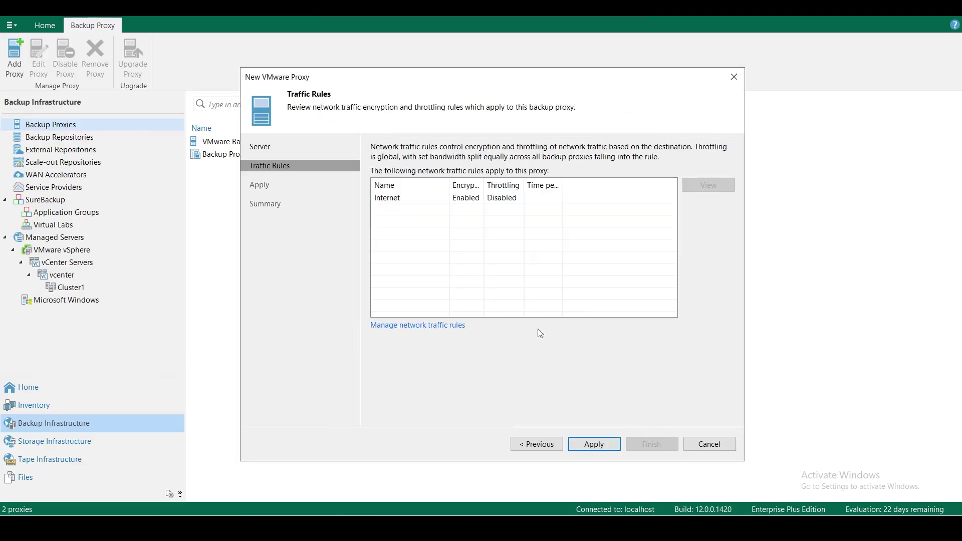
- Examine the Internet rule in the global network traffic rules and close them without changes
{"action": "left_click", "coordinate": [437, 200]}
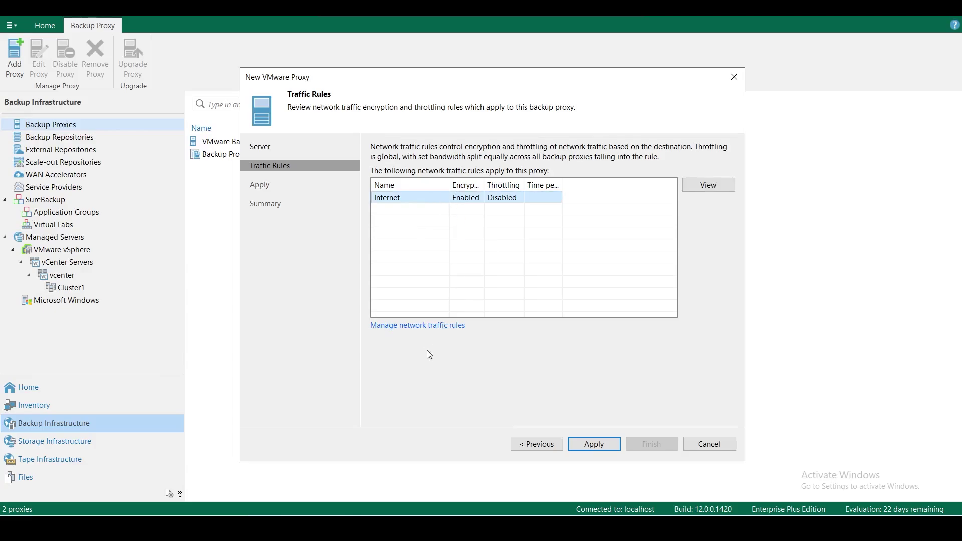
{"action": "left_click", "coordinate": [441, 332]}
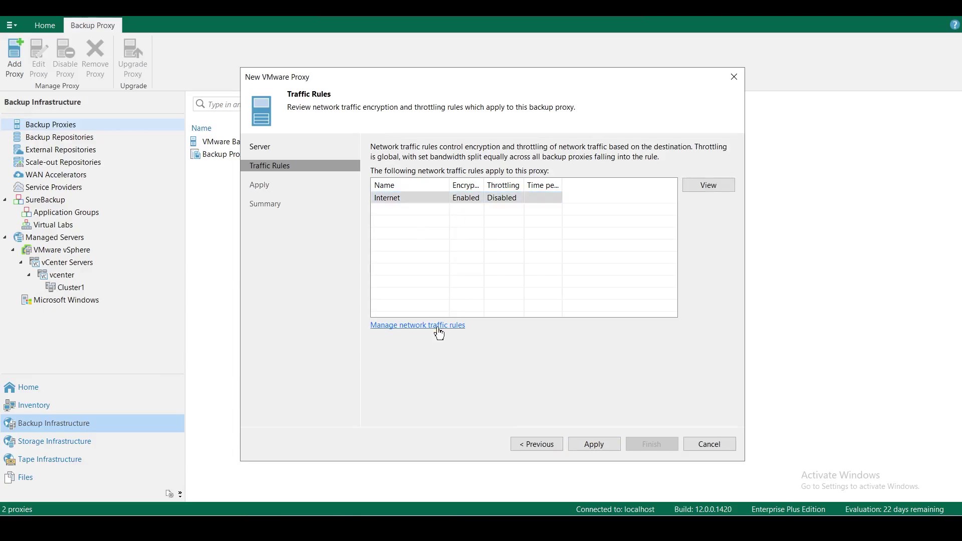
{"action": "double_click", "coordinate": [416, 122]}
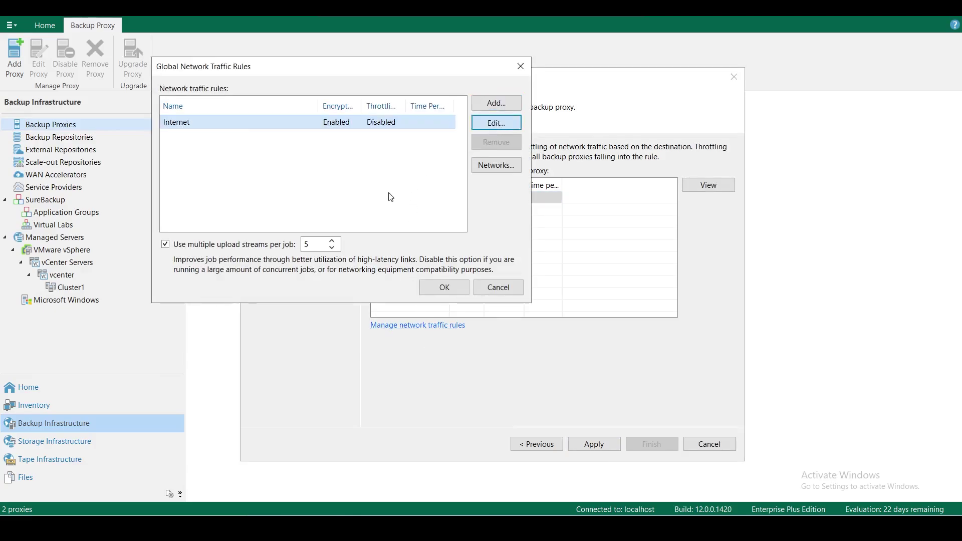
{"action": "key", "text": "Escape"}
{"action": "key", "text": "Escape"}
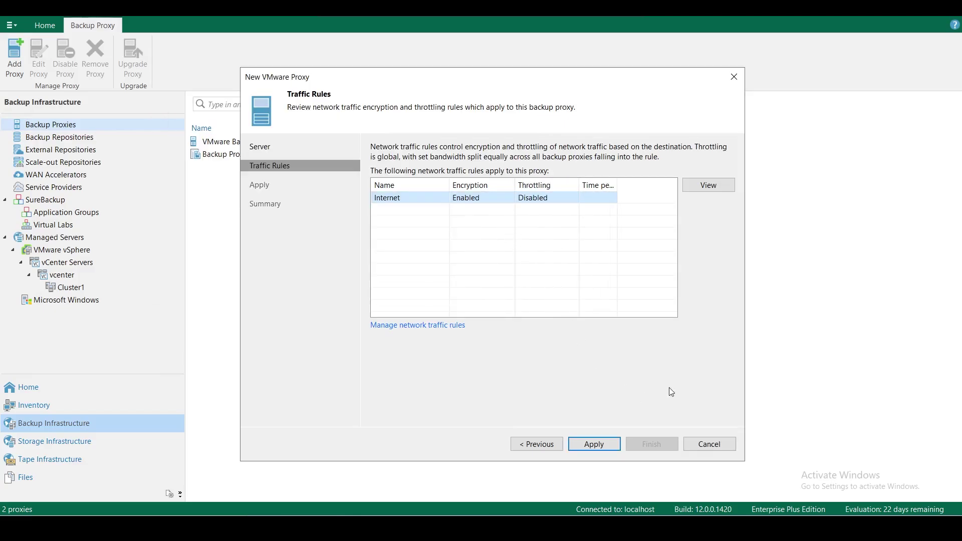
- Apply the VMware proxy configuration for veeamprx01 and finish creating the proxy
{"action": "left_click", "coordinate": [600, 443]}
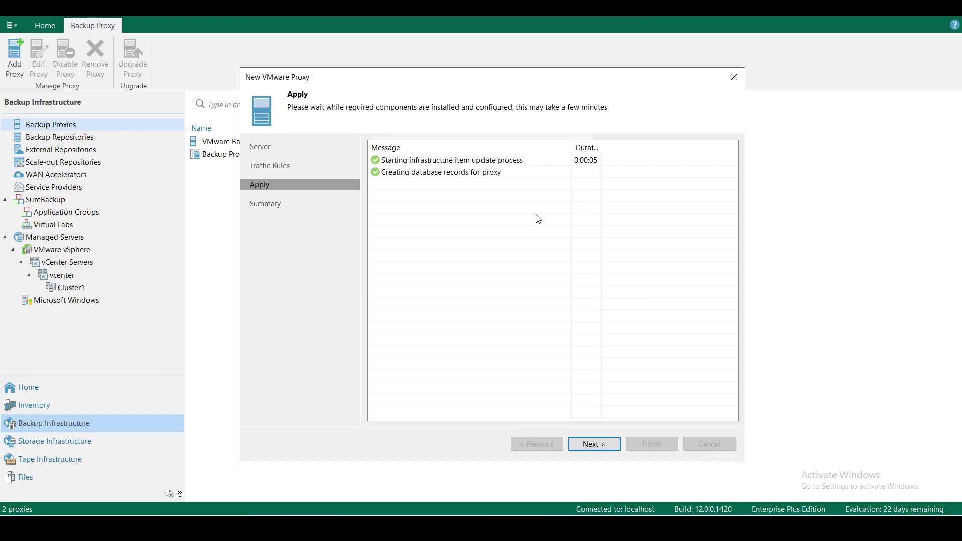
{"action": "left_click", "coordinate": [594, 444]}
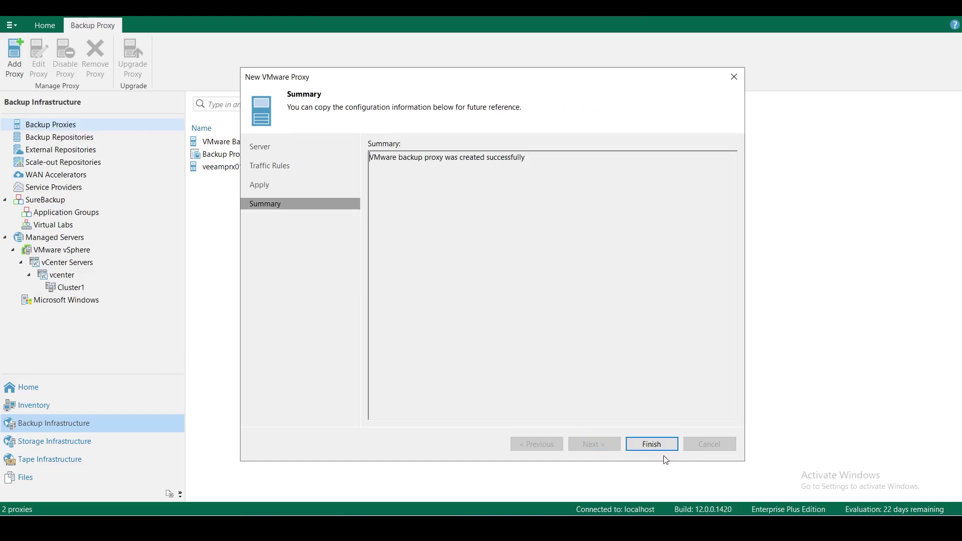
{"action": "left_click", "coordinate": [646, 445]}
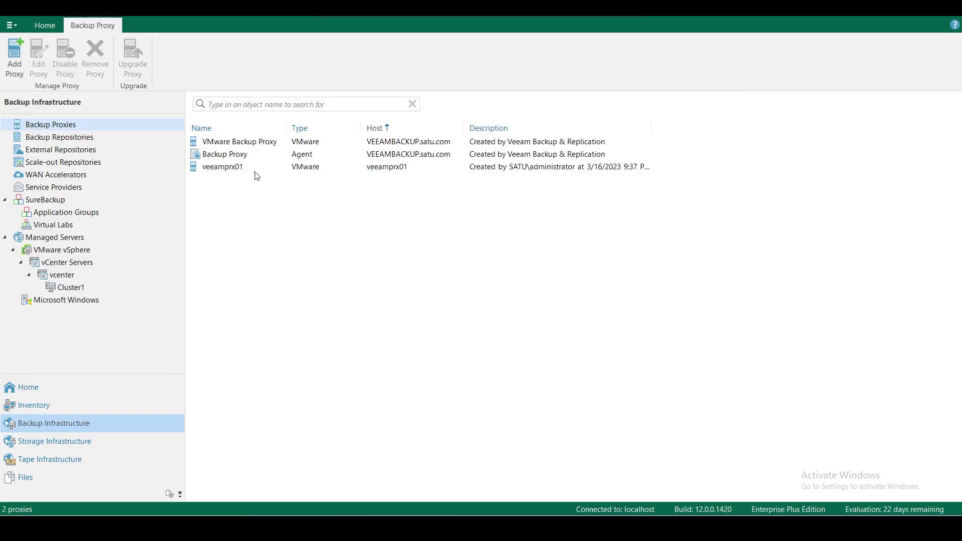
- Check the veeamprx01 entry among the backup proxies and under the managed Microsoft Windows servers
{"action": "left_click", "coordinate": [234, 172]}
{"action": "left_click", "coordinate": [65, 300]}
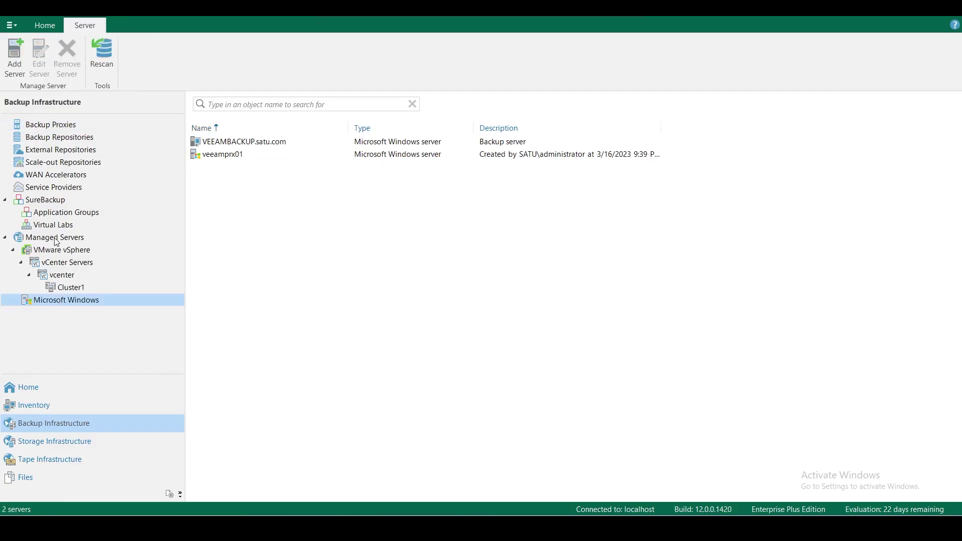
{"action": "left_click", "coordinate": [61, 243]}
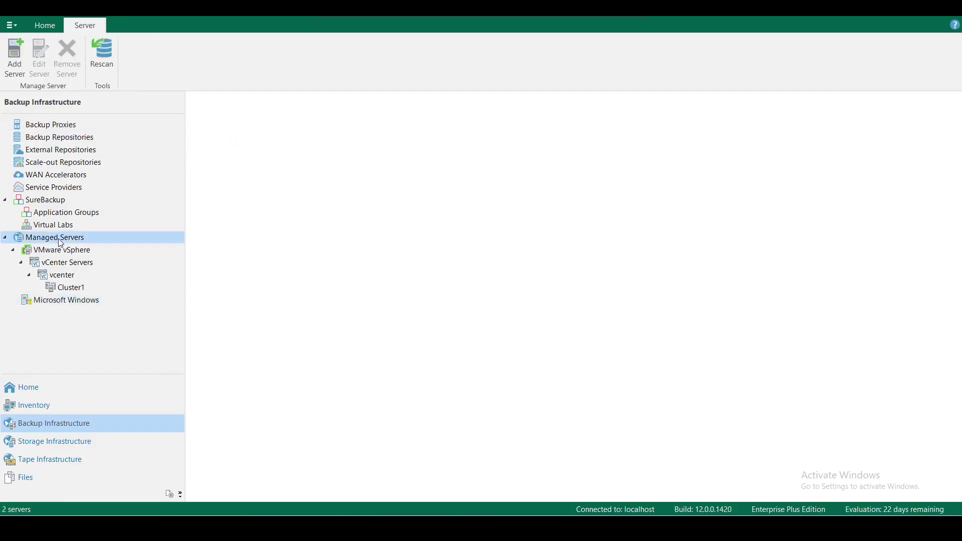
{"action": "left_click", "coordinate": [78, 300]}
{"action": "left_click", "coordinate": [223, 155]}
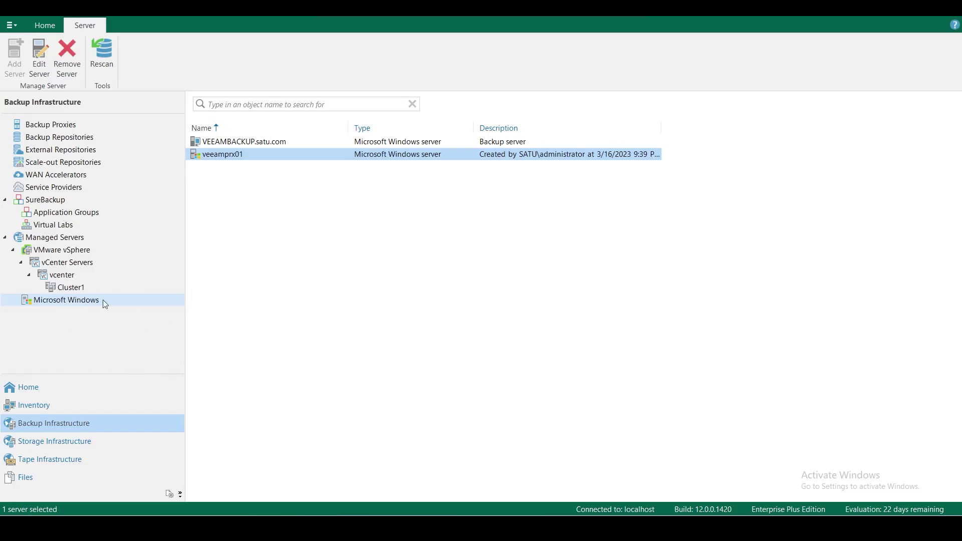
- Review the properties of the veeamprx01 backup proxy and close them without changes
{"action": "left_click", "coordinate": [70, 126]}
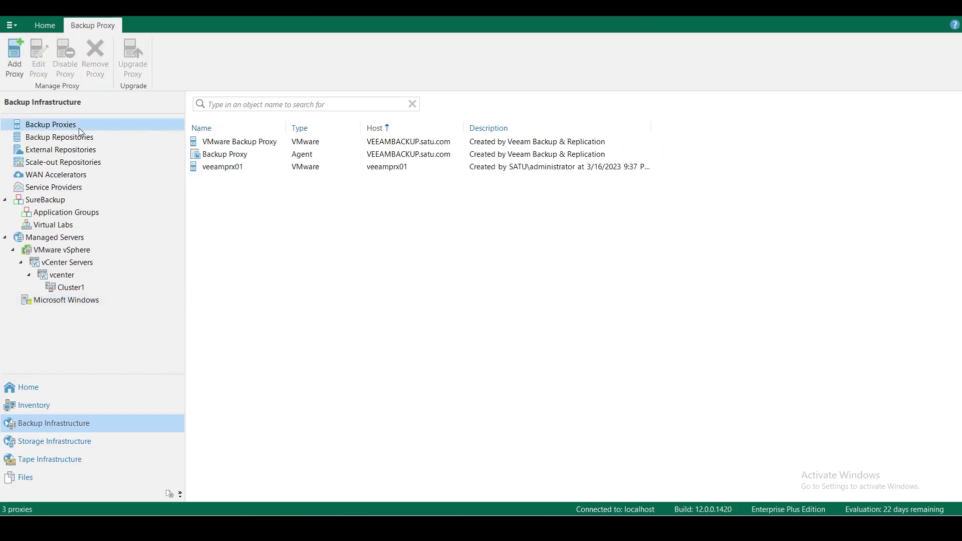
{"action": "right_click", "coordinate": [233, 167]}
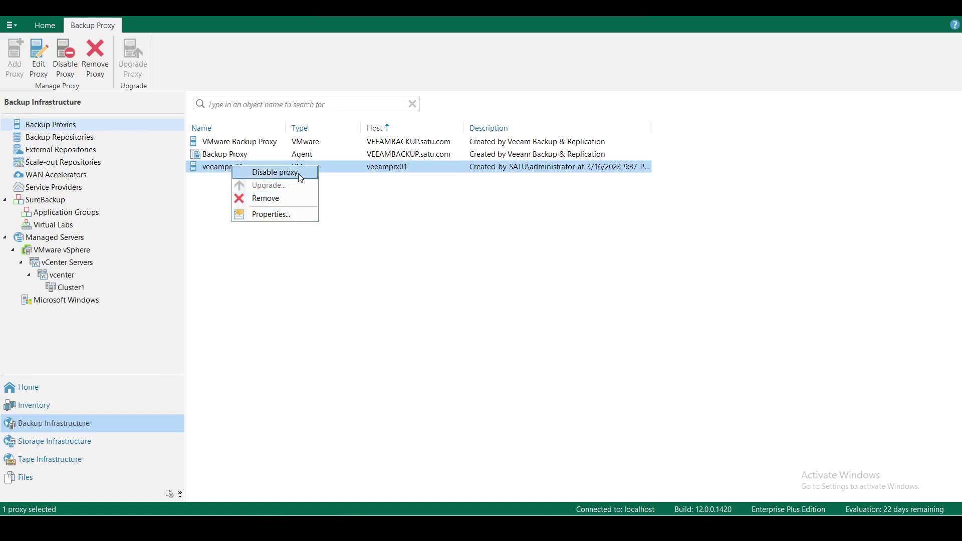
{"action": "left_click", "coordinate": [283, 215]}
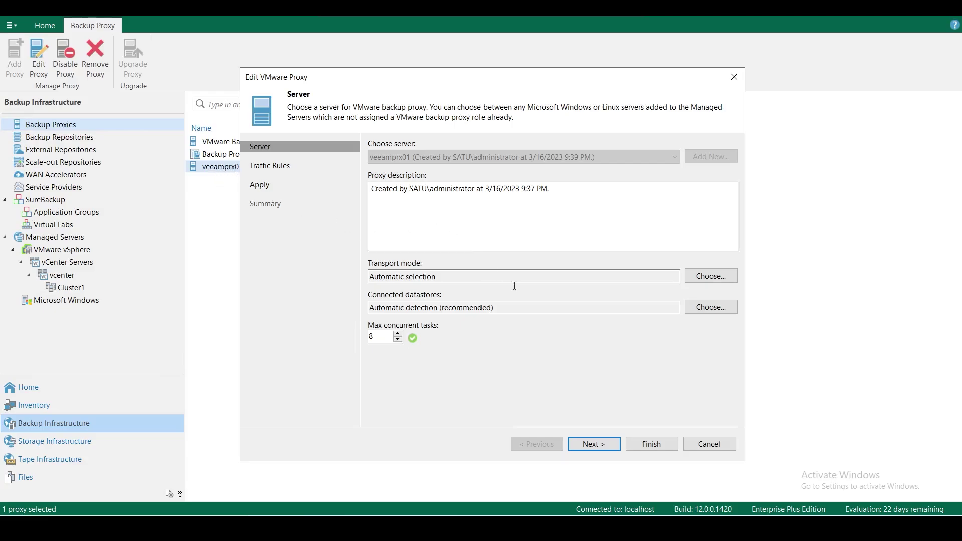
{"action": "left_click", "coordinate": [717, 445]}
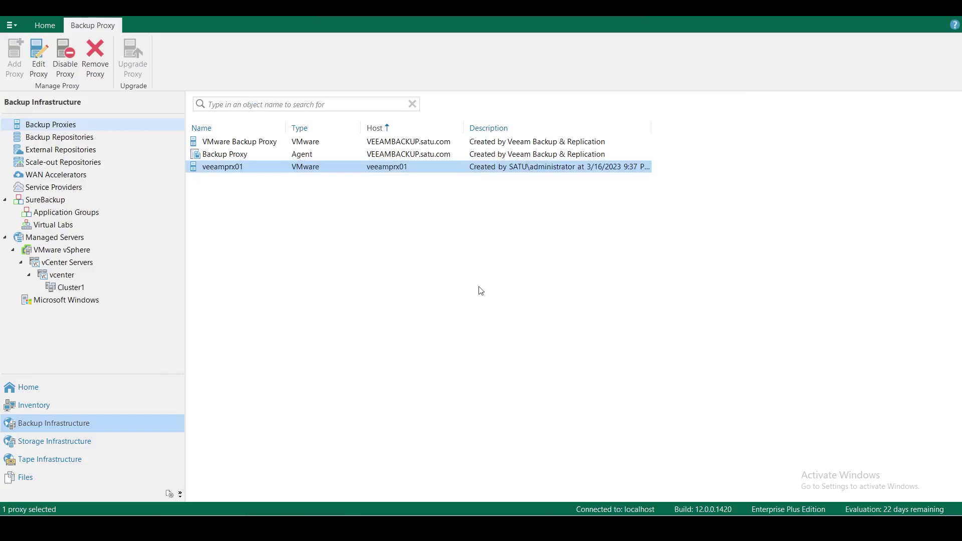